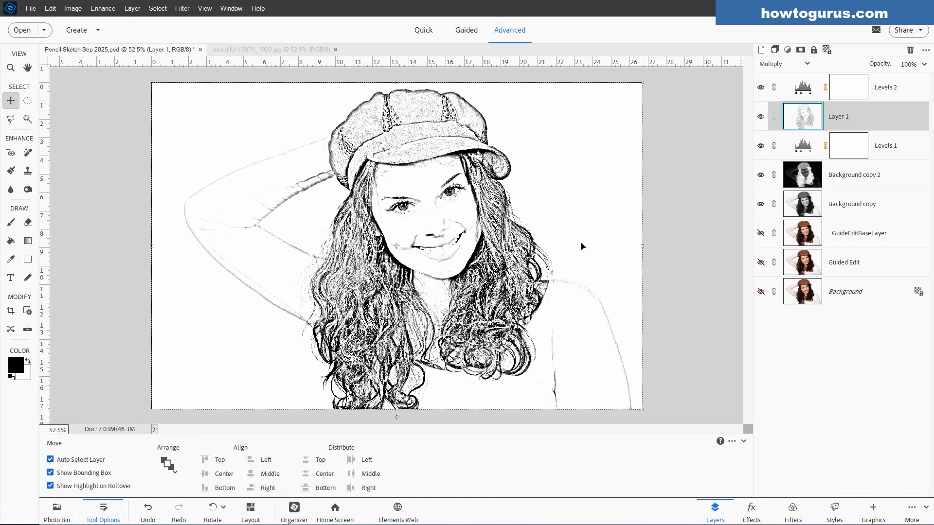
- Switch to the beautiful-19075_1920.jpg photo, duplicate its Background layer with the default name, and hide the original Background
{"action": "left_click", "coordinate": [268, 49]}
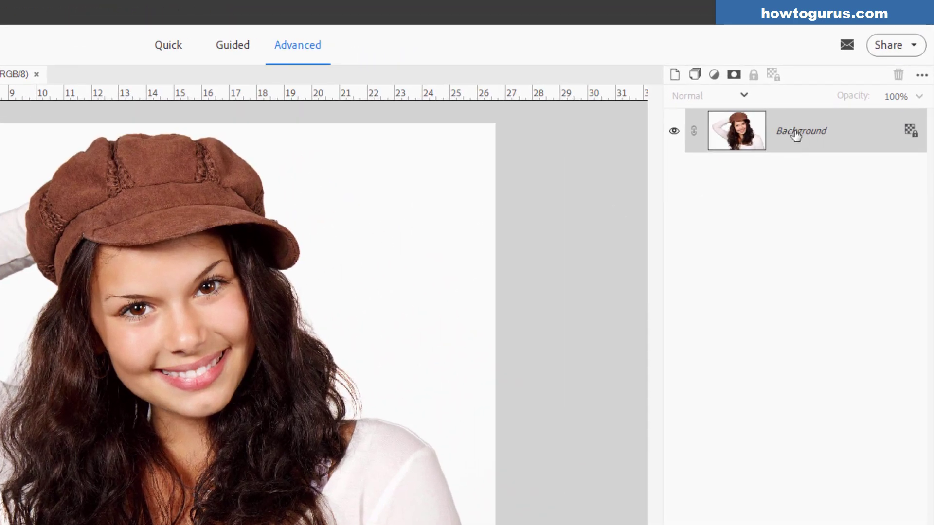
{"action": "right_click", "coordinate": [795, 134]}
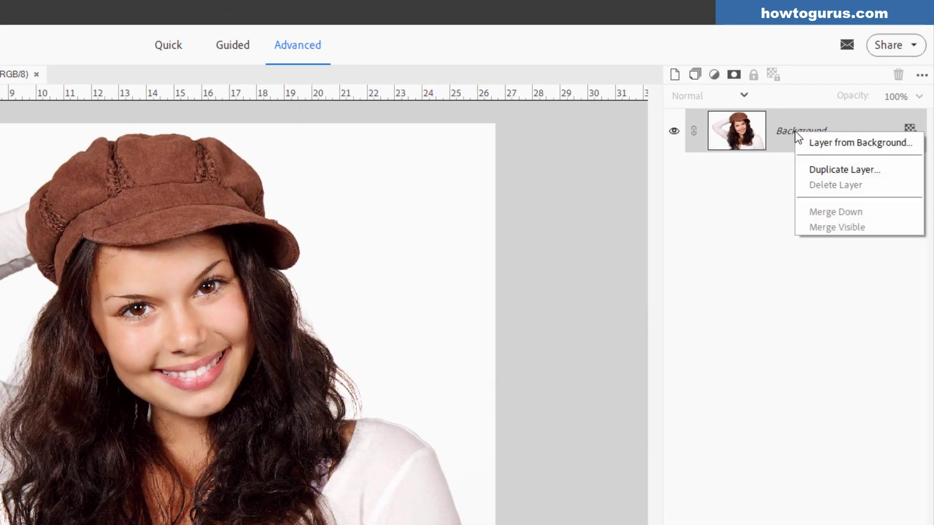
{"action": "left_click", "coordinate": [817, 170]}
{"action": "left_click", "coordinate": [368, 236]}
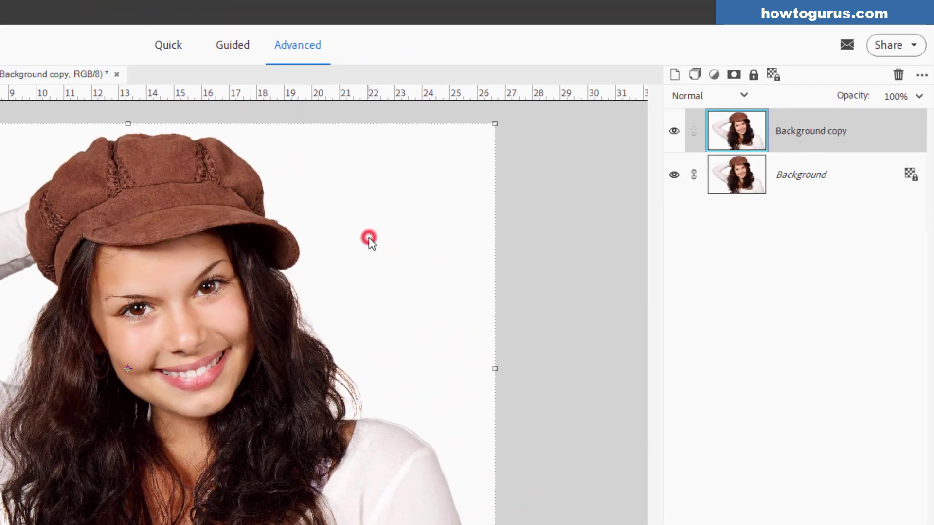
{"action": "left_click", "coordinate": [673, 177]}
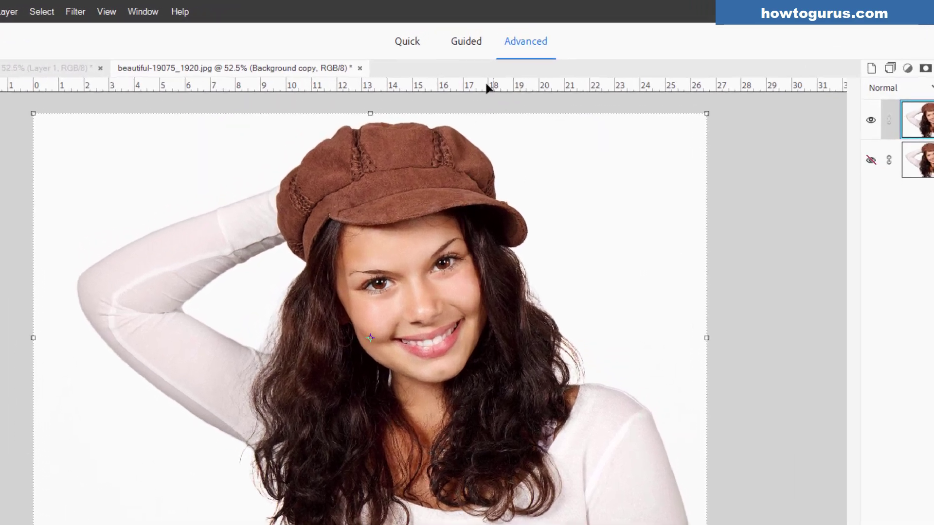
- Apply the Pencil Sketch Effect from the black-and-white Line Drawing guided edit and continue editing the result in Advanced mode
{"action": "left_click", "coordinate": [467, 29]}
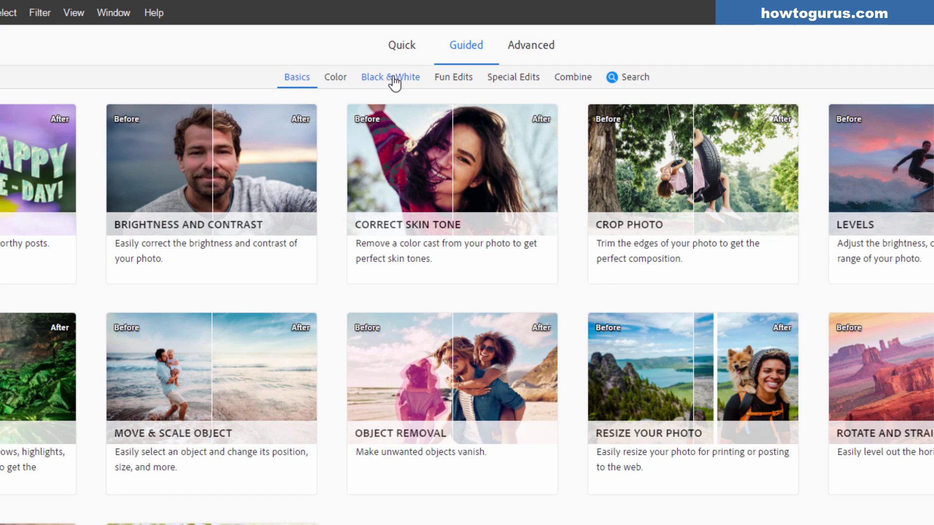
{"action": "left_click", "coordinate": [393, 78]}
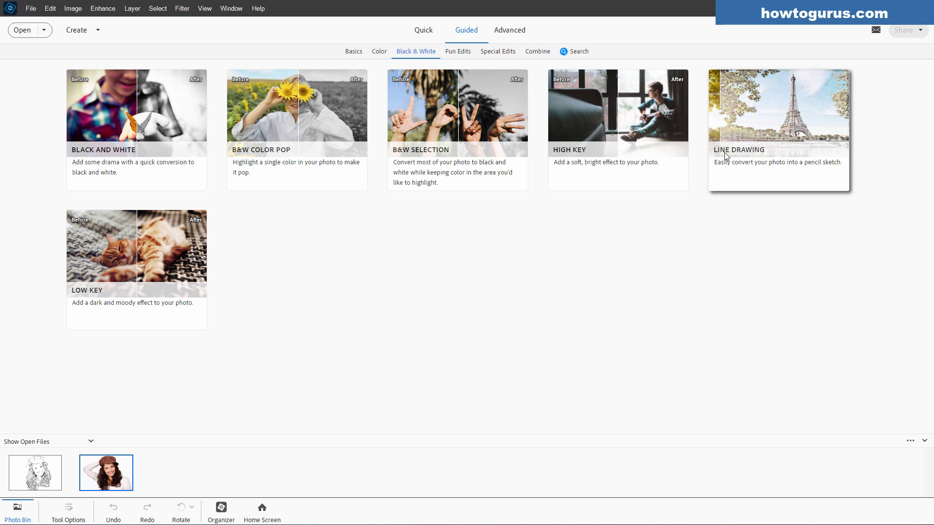
{"action": "left_click", "coordinate": [776, 122]}
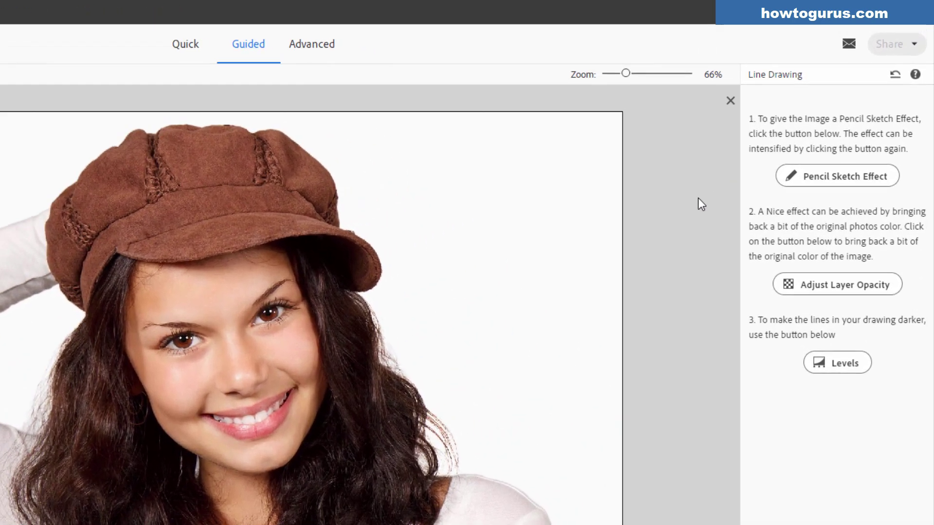
{"action": "left_click", "coordinate": [840, 174]}
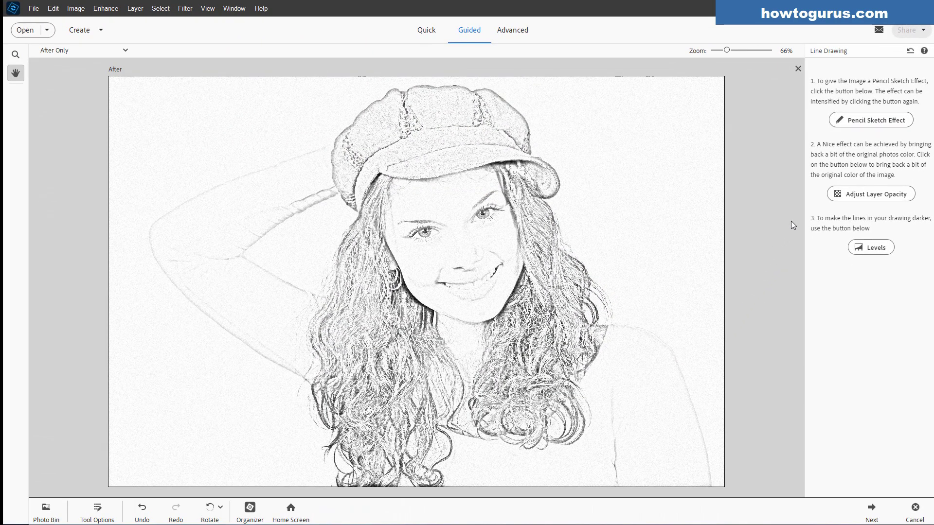
{"action": "left_click", "coordinate": [871, 509]}
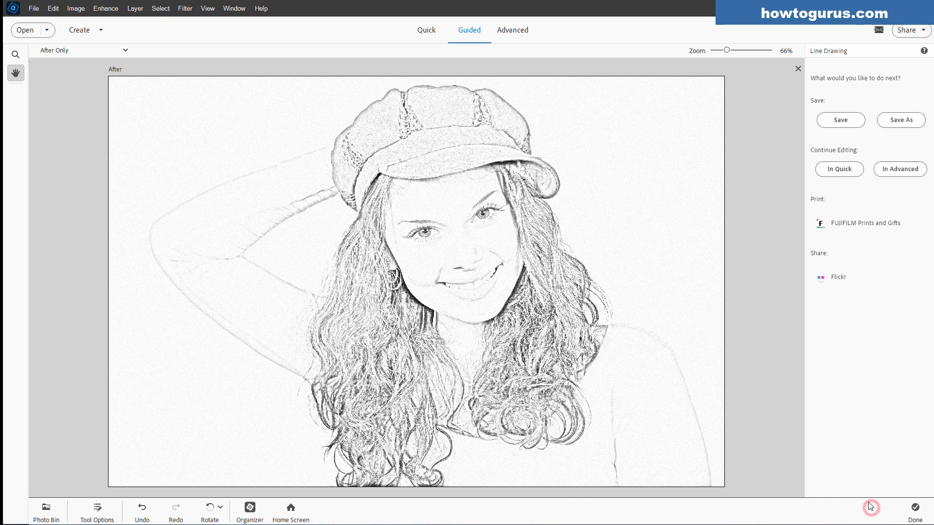
{"action": "left_click", "coordinate": [896, 170]}
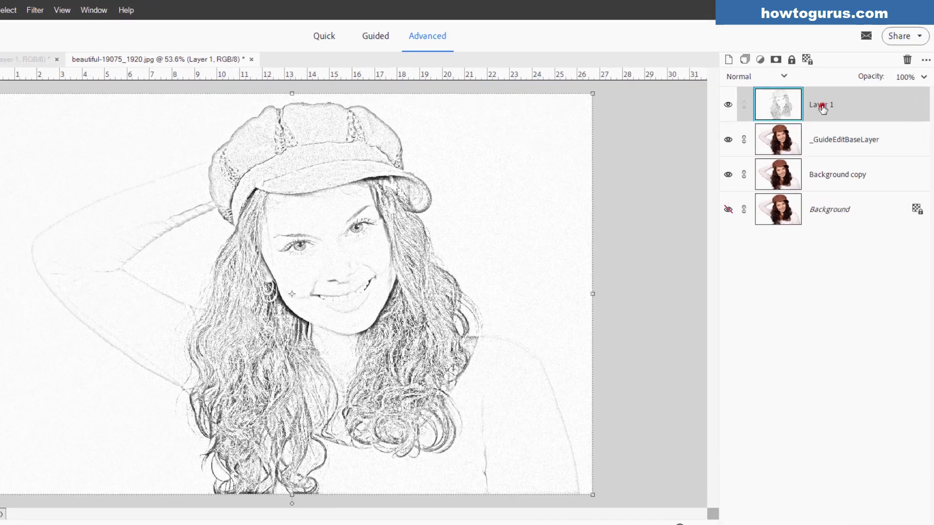
- Rename the sketch layer, Layer 1, as Guided Edit
{"action": "double_click", "coordinate": [842, 89]}
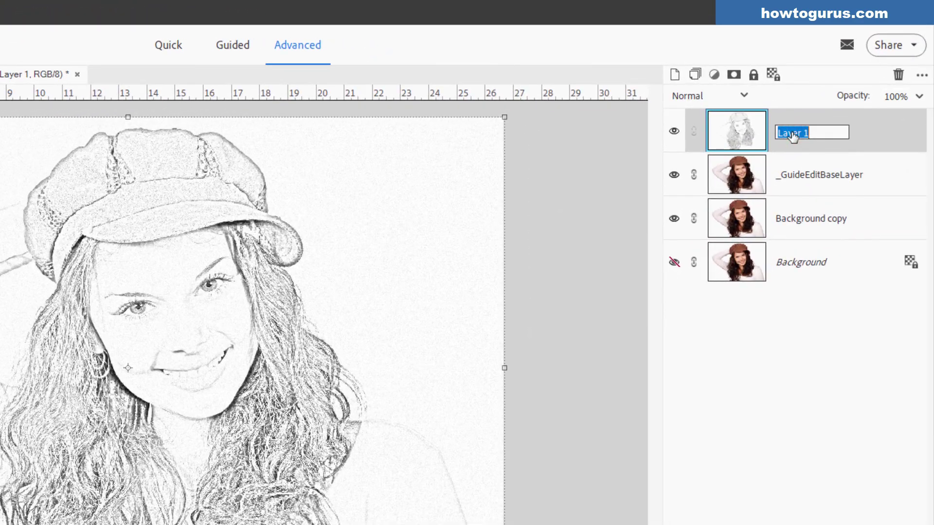
{"action": "type", "text": "Guided Edit"}
{"action": "left_click", "coordinate": [899, 142]}
- Hide the _GuideEditBaseLayer and Guided Edit layers, and move Background copy to the top of the layer stack
{"action": "left_click", "coordinate": [674, 175]}
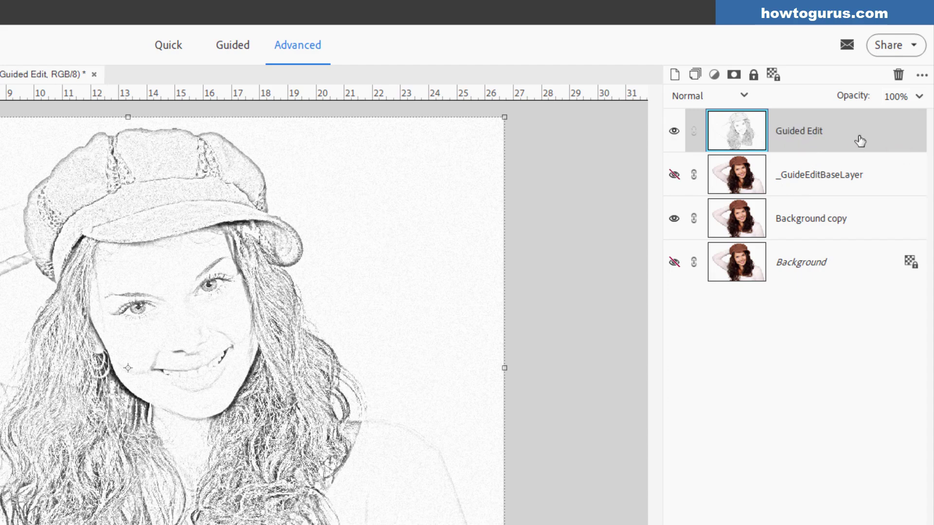
{"action": "left_click", "coordinate": [674, 131]}
{"action": "left_click", "coordinate": [854, 219]}
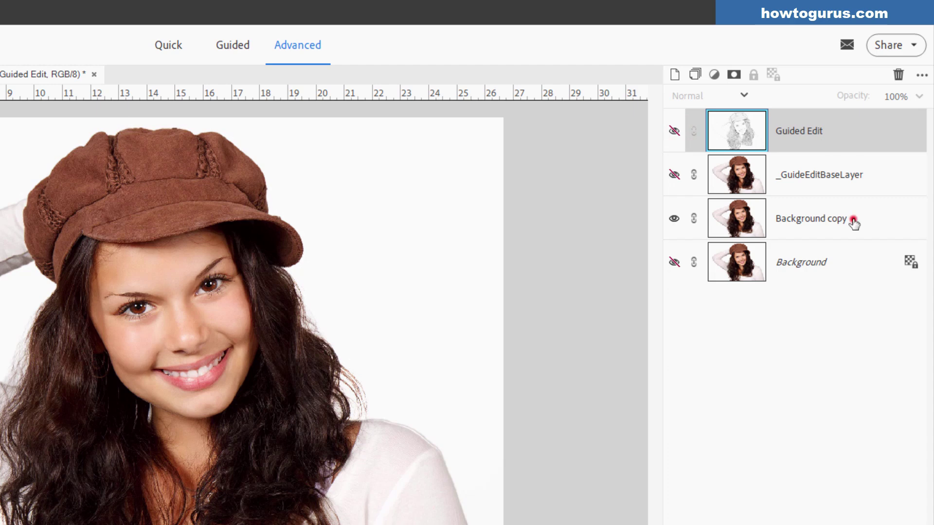
{"action": "left_click_drag", "start_coordinate": [865, 217], "coordinate": [830, 126]}
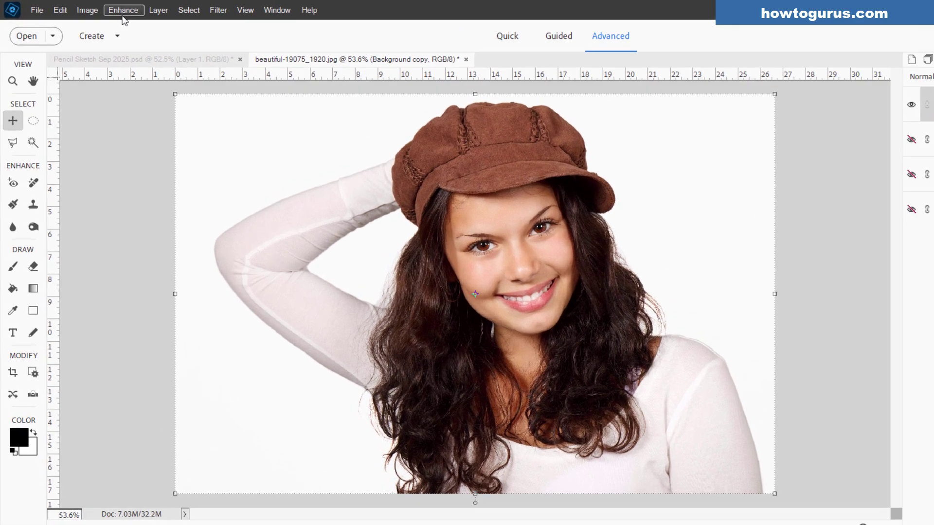
- Remove the color from the Background copy layer
{"action": "left_click", "coordinate": [102, 8]}
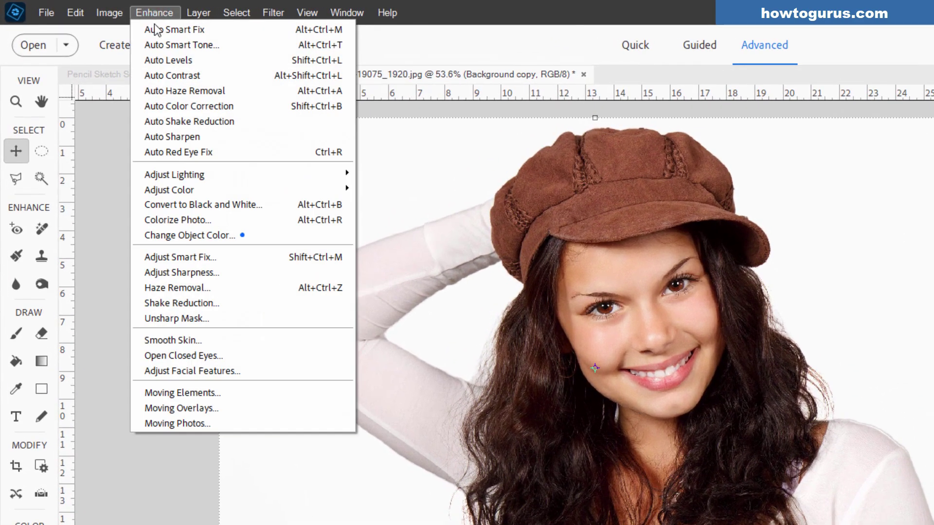
{"action": "left_click", "coordinate": [233, 190]}
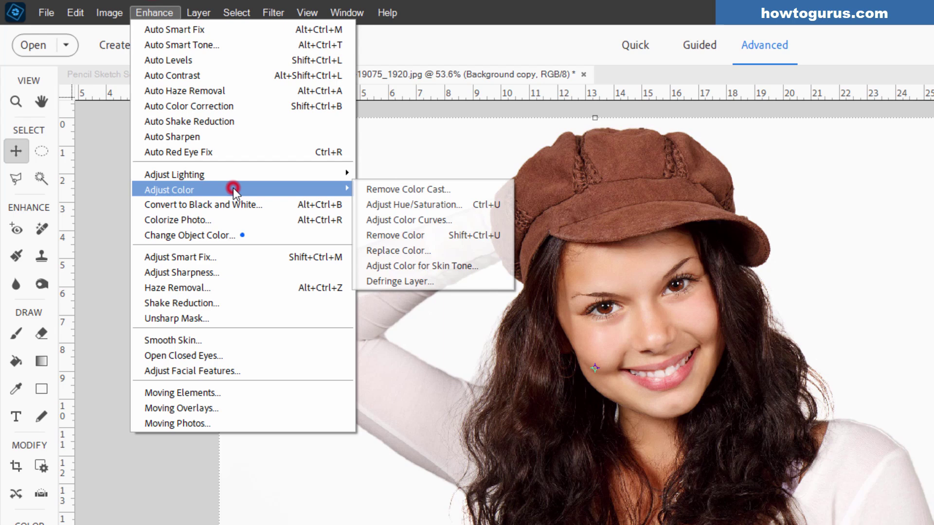
{"action": "left_click", "coordinate": [388, 234]}
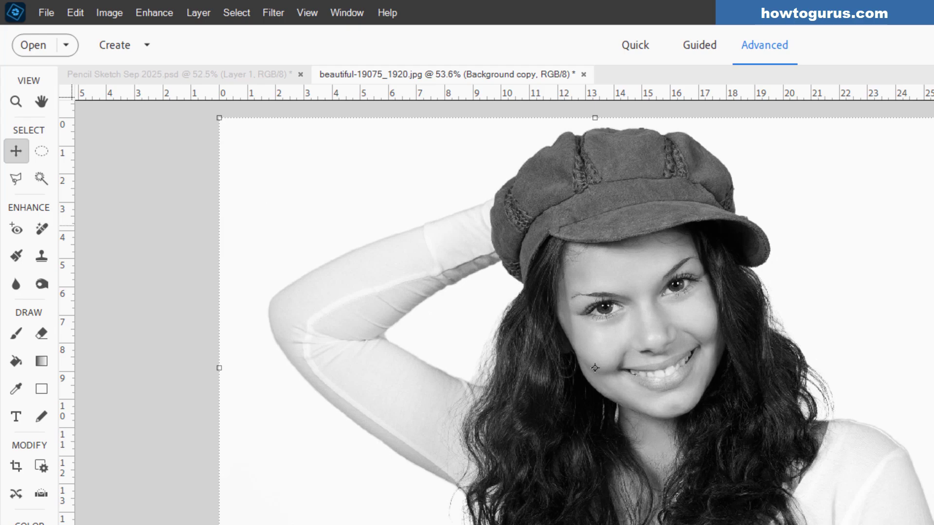
{"action": "left_click", "coordinate": [154, 12]}
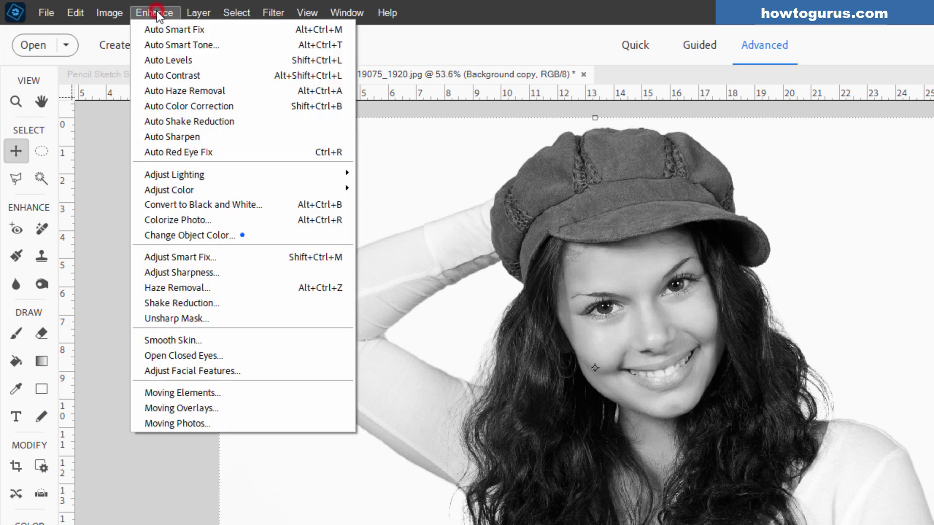
{"action": "left_click", "coordinate": [229, 191]}
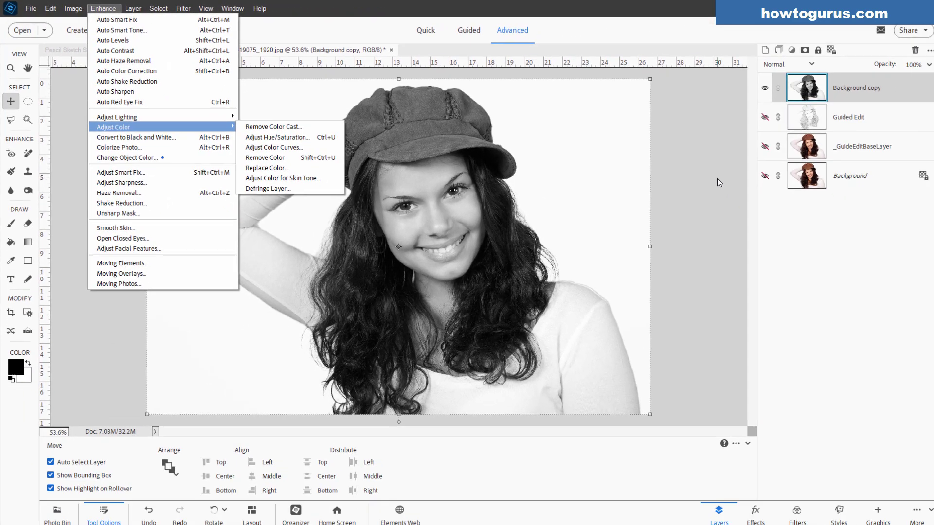
{"action": "left_click", "coordinate": [713, 177]}
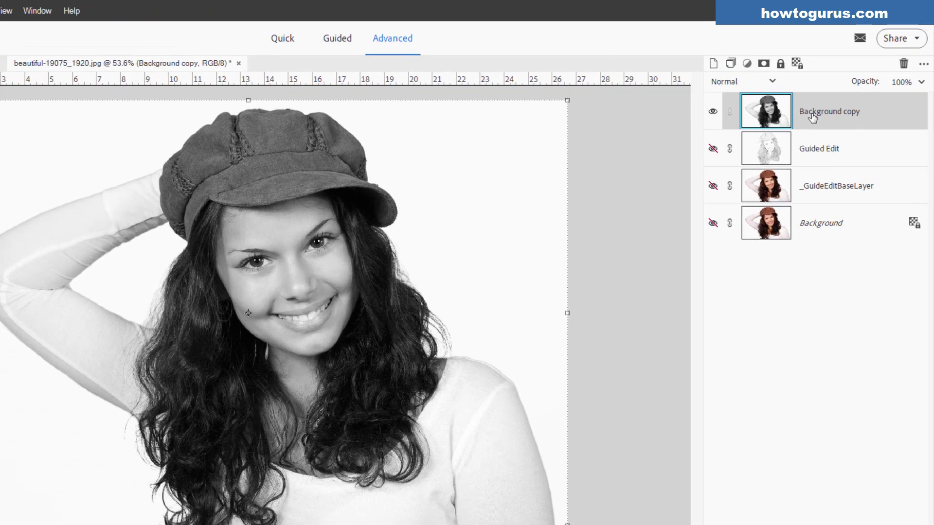
- Duplicate the black-and-white Background copy layer and set the duplicate's blend mode to Color Dodge
{"action": "right_click", "coordinate": [838, 88]}
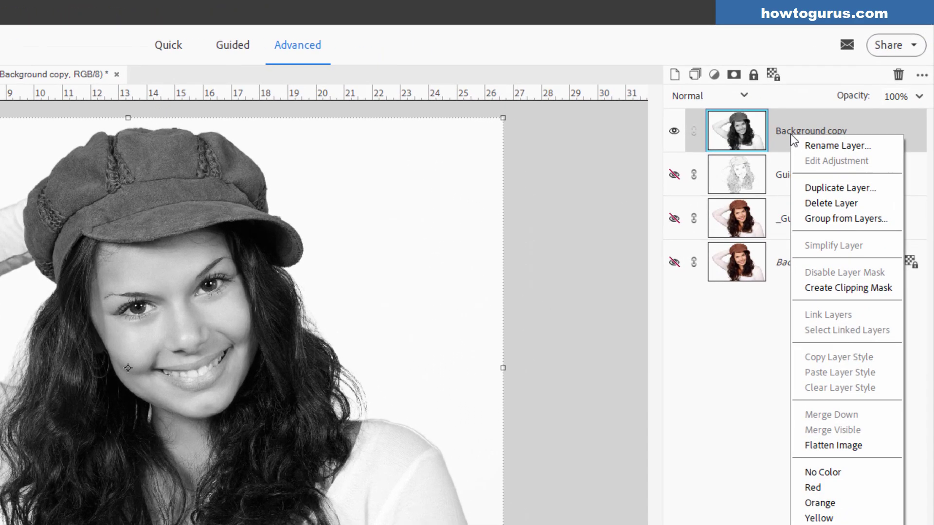
{"action": "left_click", "coordinate": [859, 124]}
{"action": "left_click", "coordinate": [371, 238]}
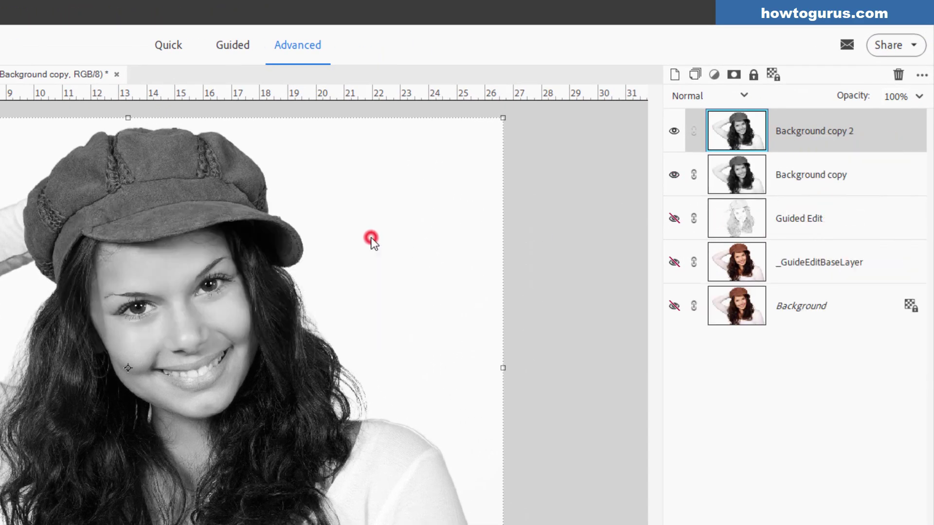
{"action": "left_click", "coordinate": [695, 95]}
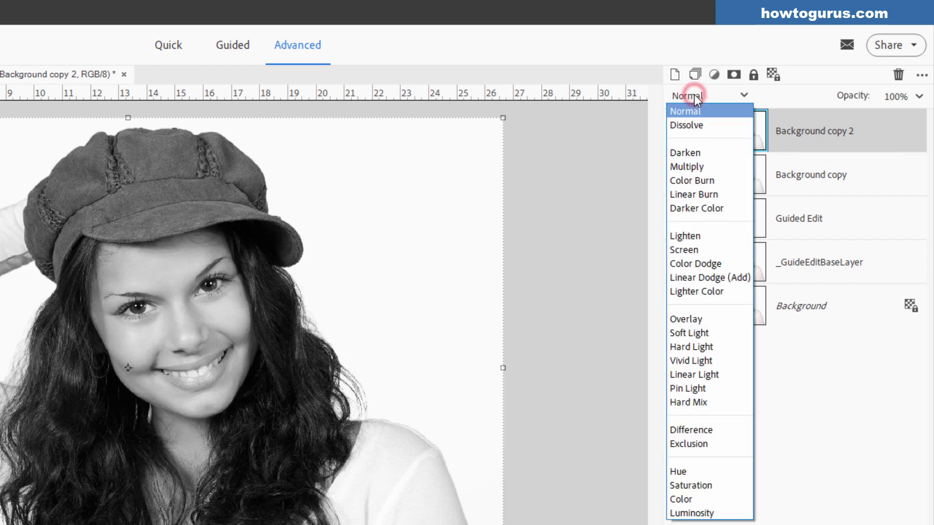
{"action": "left_click", "coordinate": [711, 262]}
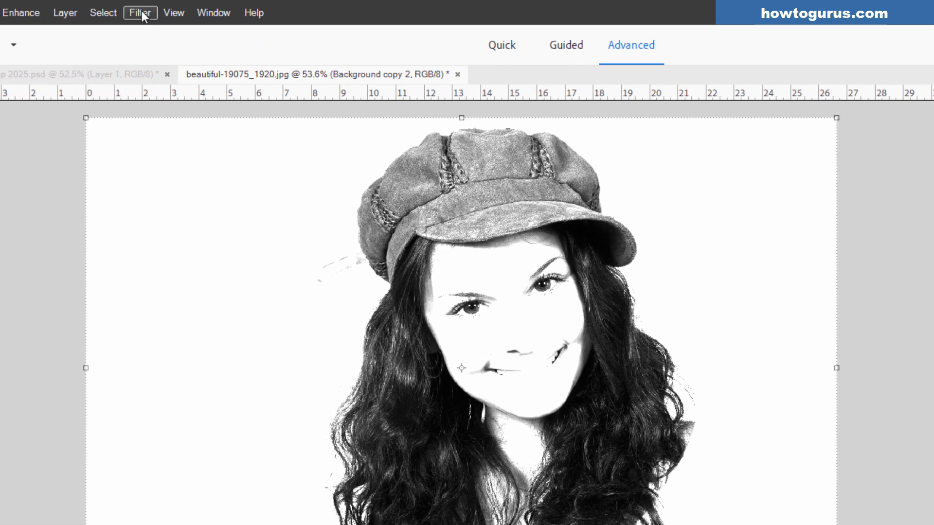
- Invert the tones of the Background copy 2 layer with the Invert adjustment
{"action": "left_click", "coordinate": [140, 12]}
{"action": "mouse_move", "coordinate": [180, 89]}
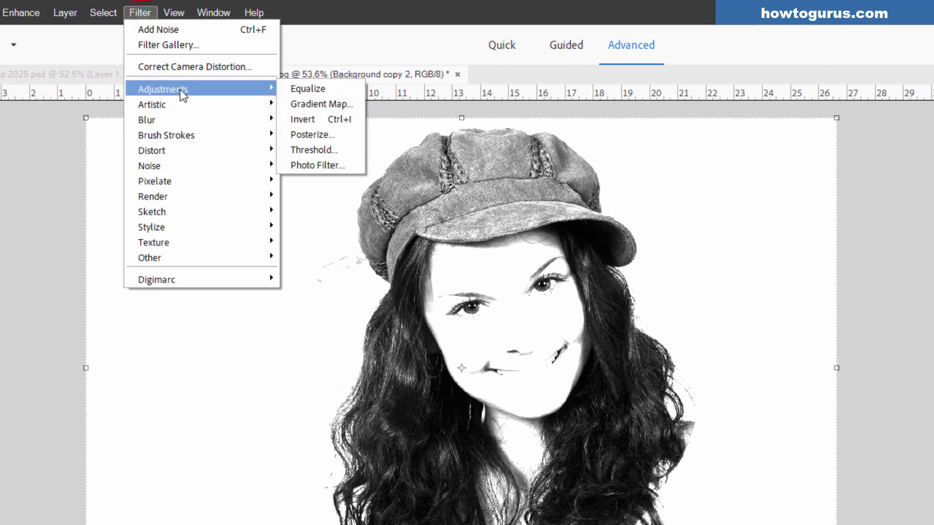
{"action": "left_click", "coordinate": [314, 119]}
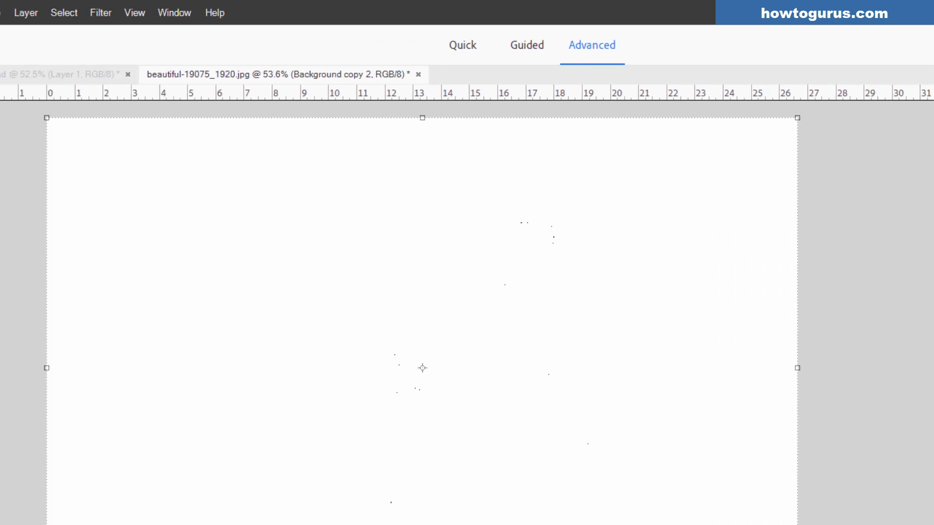
- Apply a Gaussian Blur with a radius of 7.0 pixels to the Background copy 2 layer
{"action": "left_click", "coordinate": [128, 14]}
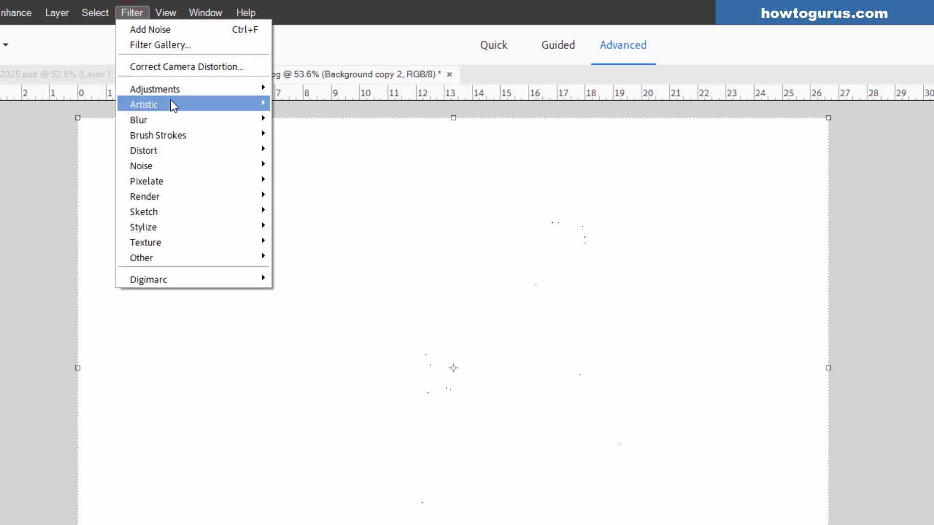
{"action": "left_click", "coordinate": [180, 113]}
{"action": "left_click", "coordinate": [317, 179]}
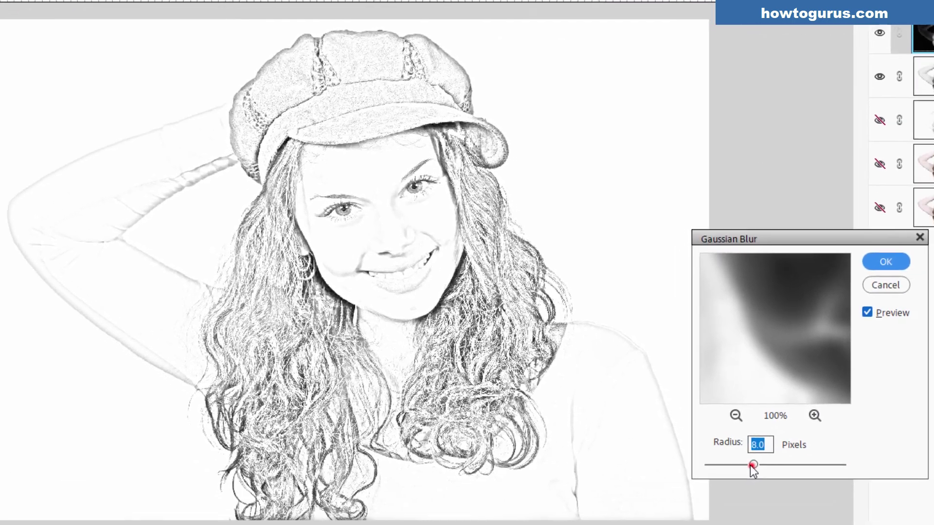
{"action": "mouse_move", "coordinate": [753, 465]}
{"action": "left_mouse_down"}
{"action": "mouse_move", "coordinate": [695, 466]}
{"action": "mouse_move", "coordinate": [731, 457]}
{"action": "left_mouse_up"}
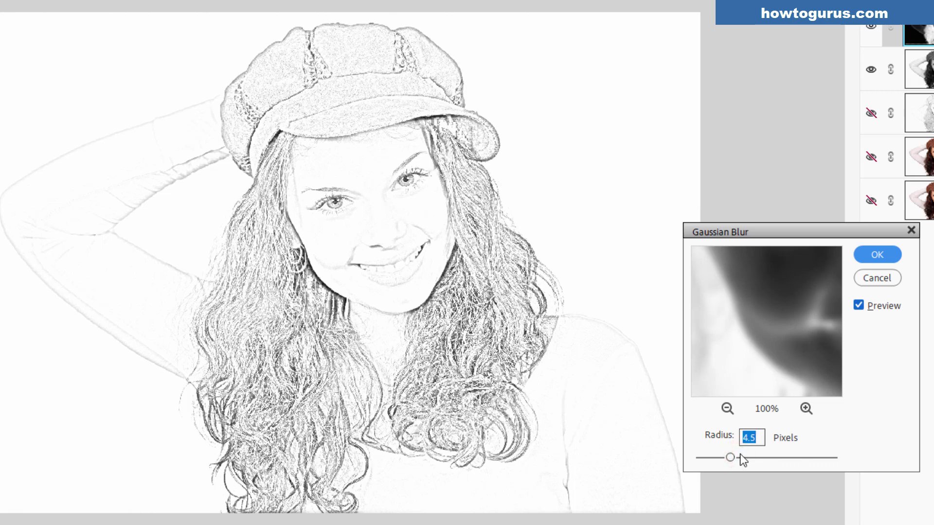
{"action": "mouse_move", "coordinate": [731, 458]}
{"action": "left_mouse_down"}
{"action": "mouse_move", "coordinate": [751, 456]}
{"action": "mouse_move", "coordinate": [742, 458]}
{"action": "left_mouse_up"}
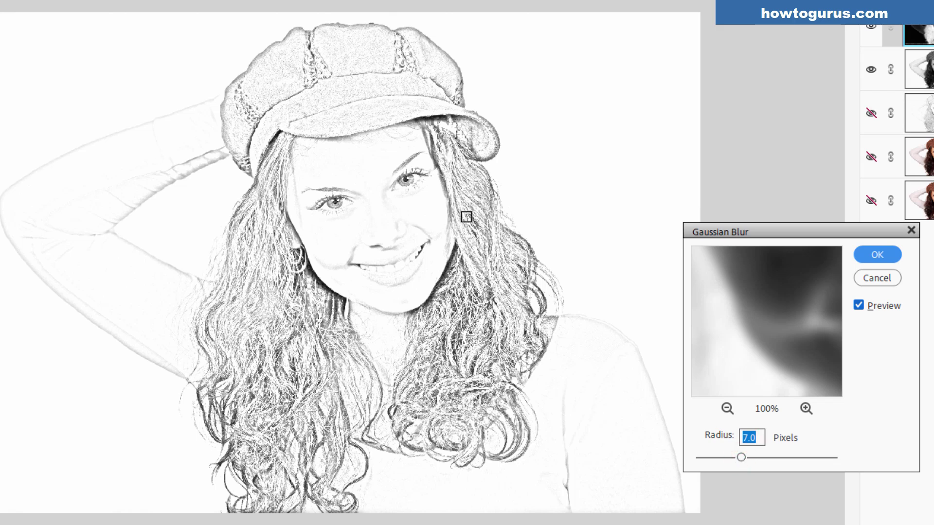
{"action": "left_click", "coordinate": [877, 254]}
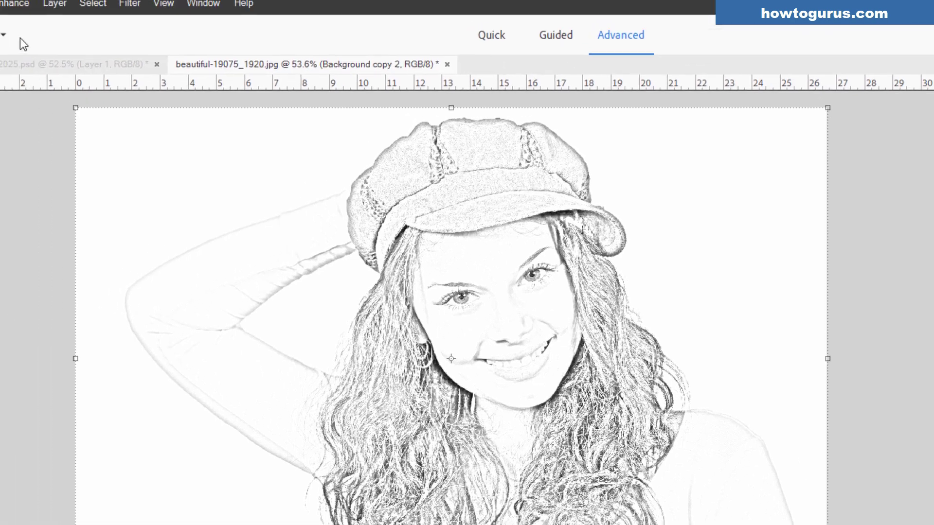
- Add a Levels adjustment layer named Levels 1 above the blurred layer and set its shadow input level to 52
{"action": "left_click", "coordinate": [66, 14]}
{"action": "mouse_move", "coordinate": [121, 133]}
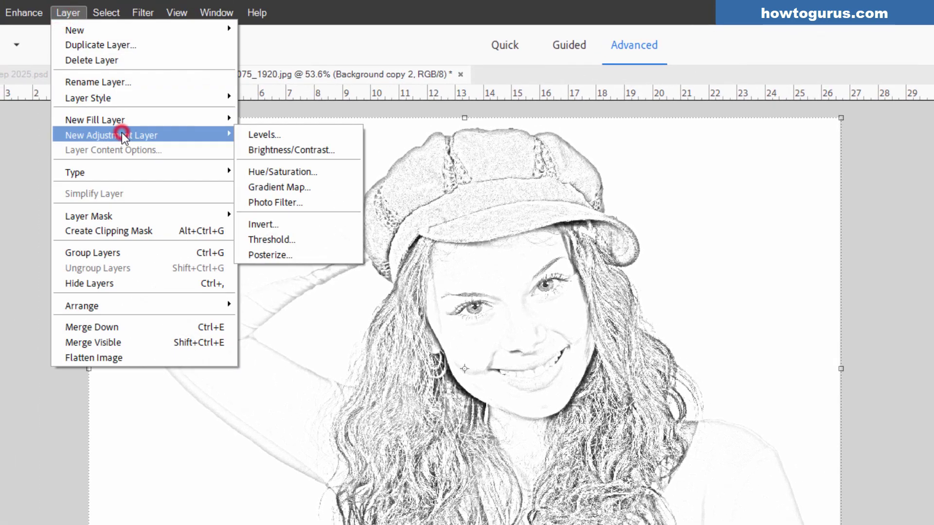
{"action": "left_click", "coordinate": [330, 134]}
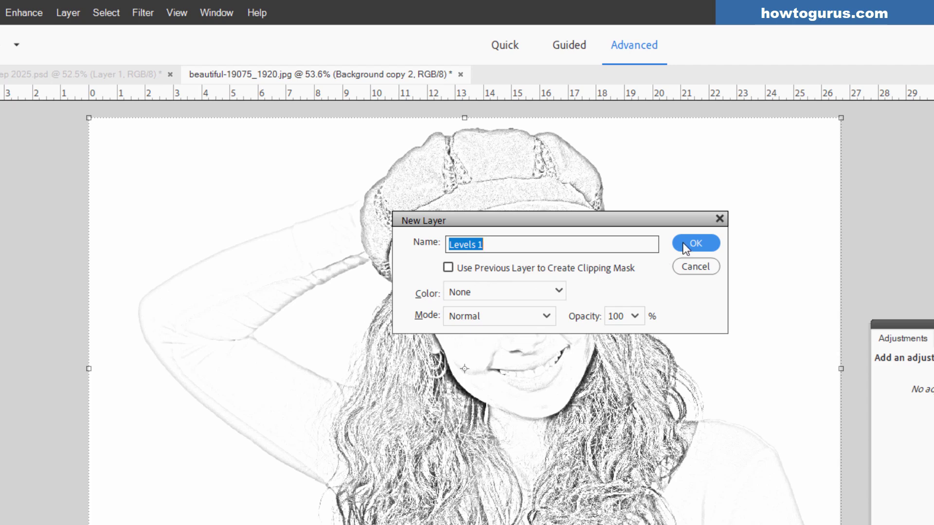
{"action": "left_click", "coordinate": [695, 242]}
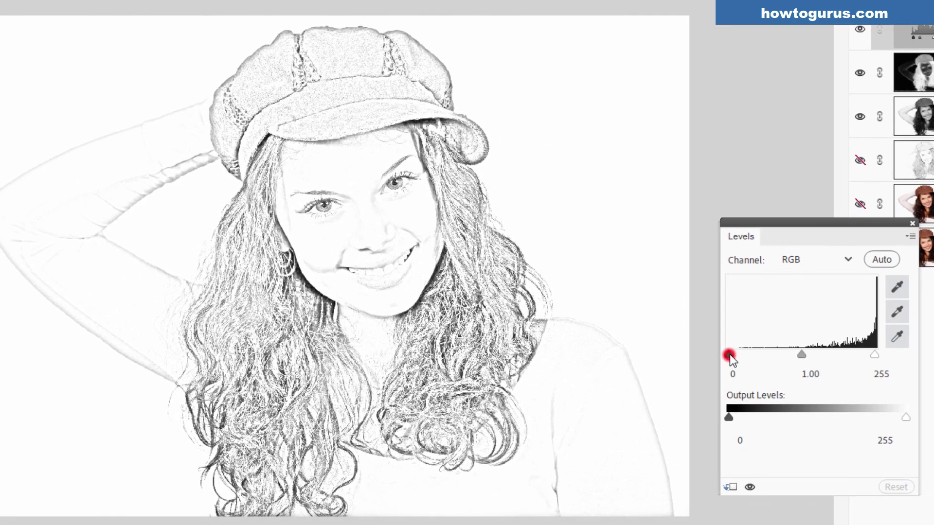
{"action": "left_click_drag", "start_coordinate": [730, 354], "coordinate": [761, 358]}
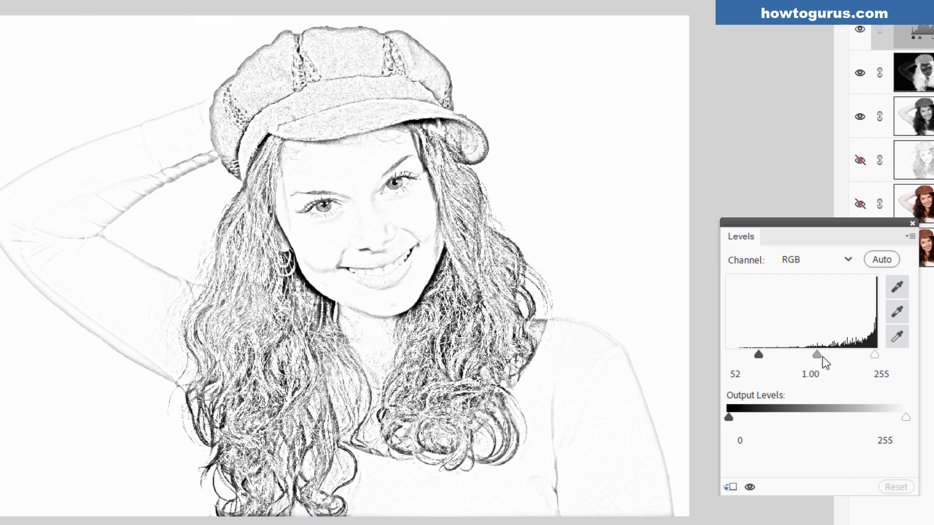
- Set the midtone input level of the Levels 1 adjustment to 1.00 and finish the adjustment
{"action": "left_click_drag", "start_coordinate": [814, 354], "coordinate": [778, 375]}
{"action": "type", "text": "1"}
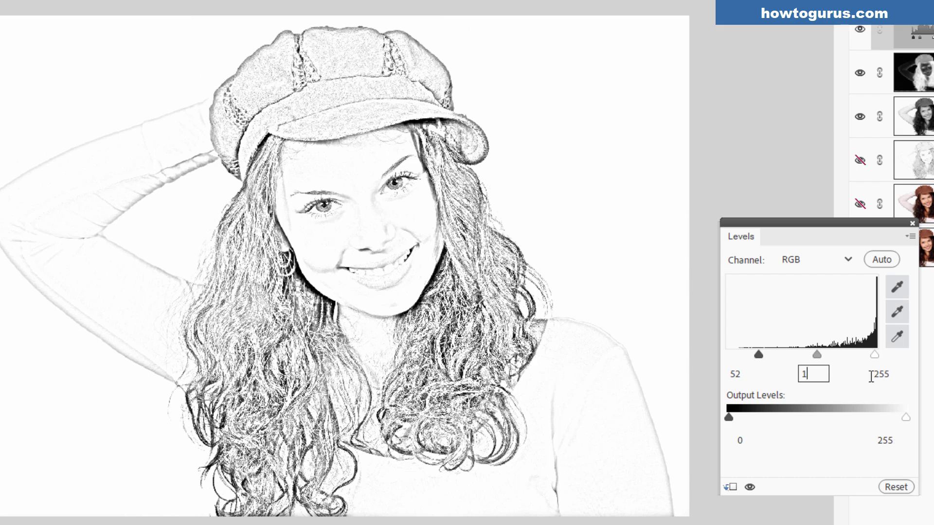
{"action": "mouse_move", "coordinate": [874, 354]}
{"action": "left_mouse_down"}
{"action": "mouse_move", "coordinate": [866, 355]}
{"action": "mouse_move", "coordinate": [883, 356]}
{"action": "left_mouse_up"}
{"action": "mouse_move", "coordinate": [817, 355]}
{"action": "left_mouse_down"}
{"action": "mouse_move", "coordinate": [826, 355]}
{"action": "mouse_move", "coordinate": [817, 355]}
{"action": "left_mouse_up"}
{"action": "mouse_move", "coordinate": [758, 357]}
{"action": "left_mouse_down"}
{"action": "mouse_move", "coordinate": [732, 355]}
{"action": "mouse_move", "coordinate": [759, 355]}
{"action": "left_mouse_up"}
{"action": "left_click", "coordinate": [913, 223]}
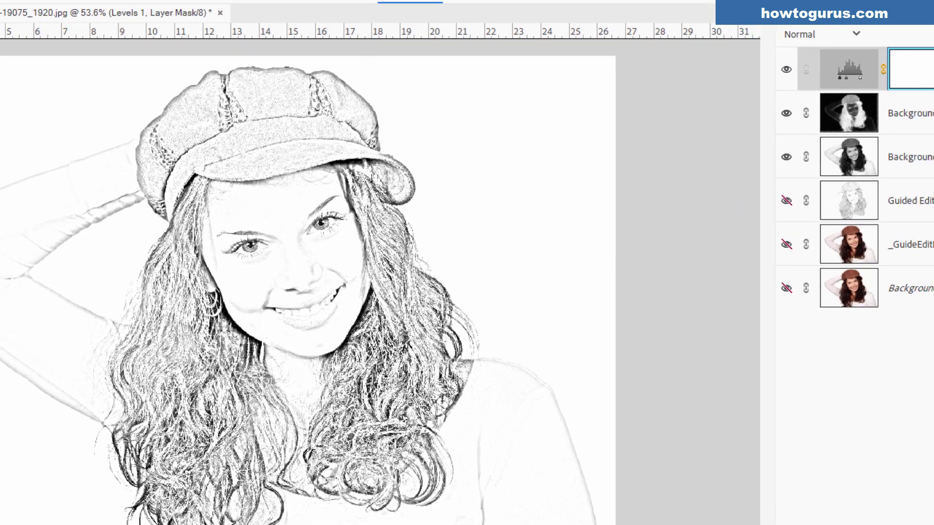
- Show the Guided Edit layer at the top of the layer stack with its blend mode set to Multiply
{"action": "left_click", "coordinate": [924, 160]}
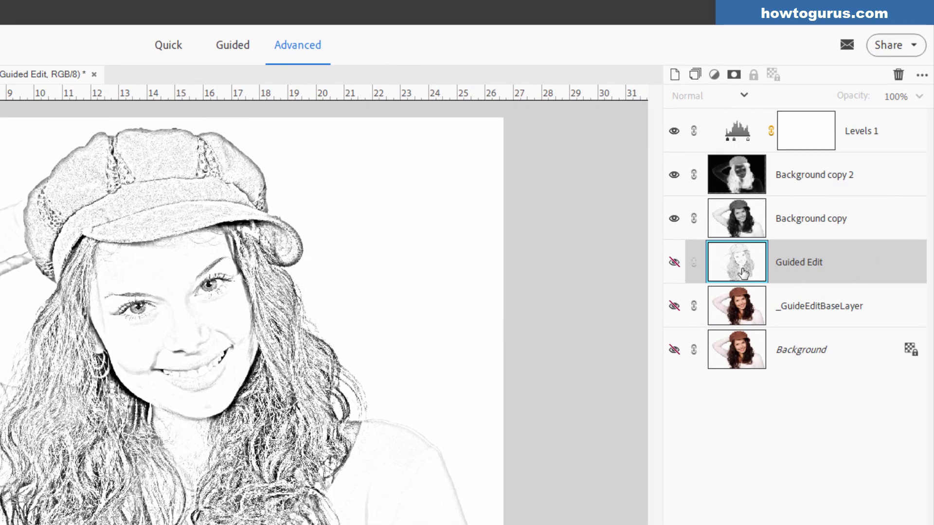
{"action": "left_click", "coordinate": [673, 262]}
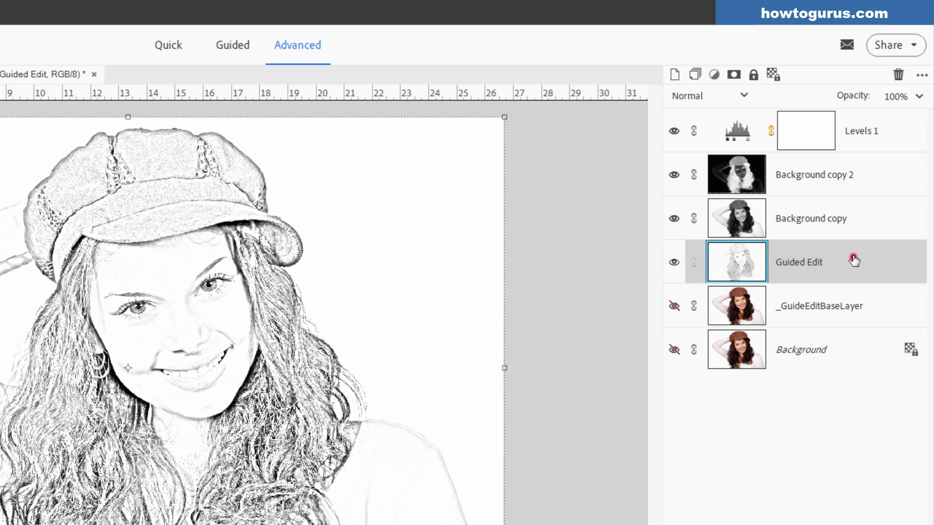
{"action": "left_click_drag", "start_coordinate": [854, 261], "coordinate": [822, 116]}
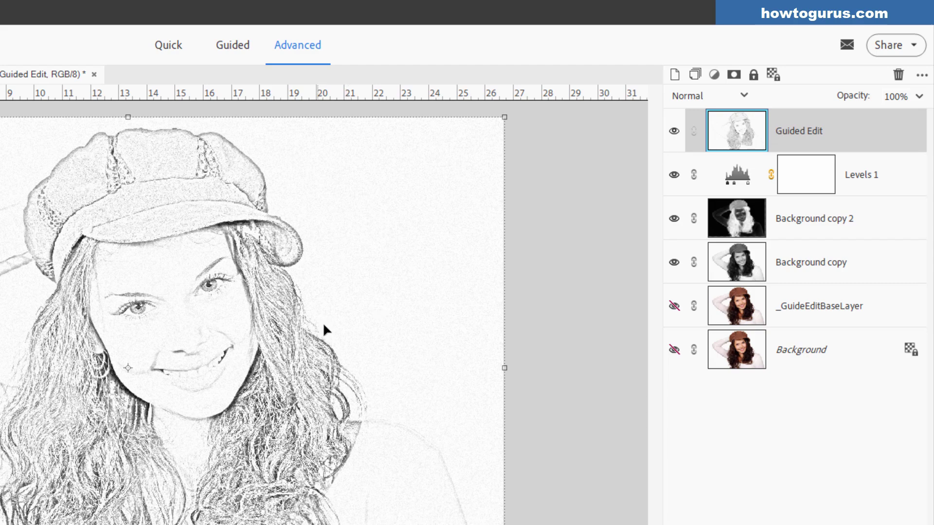
{"action": "left_click", "coordinate": [698, 96]}
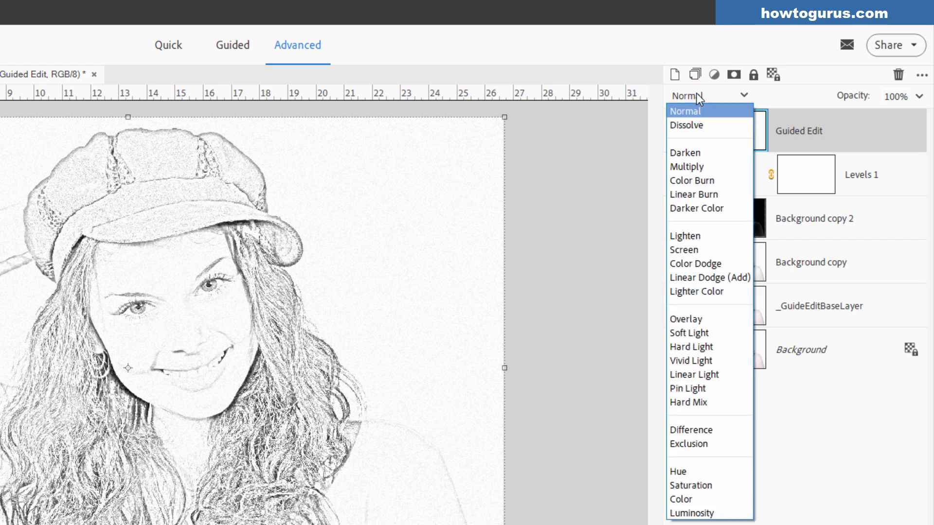
{"action": "left_click", "coordinate": [702, 166]}
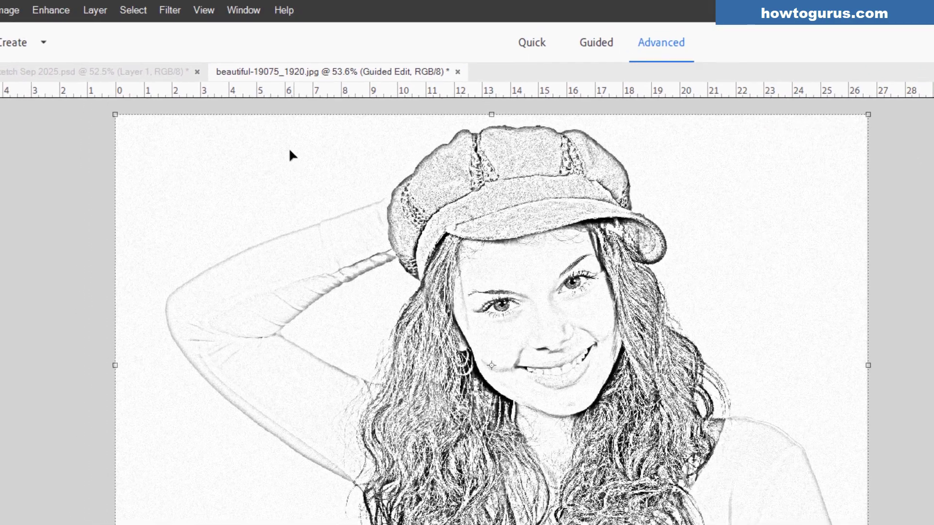
- Add a Levels adjustment layer named Levels 2 above the Guided Edit layer, clipped to that layer
{"action": "left_click", "coordinate": [93, 12]}
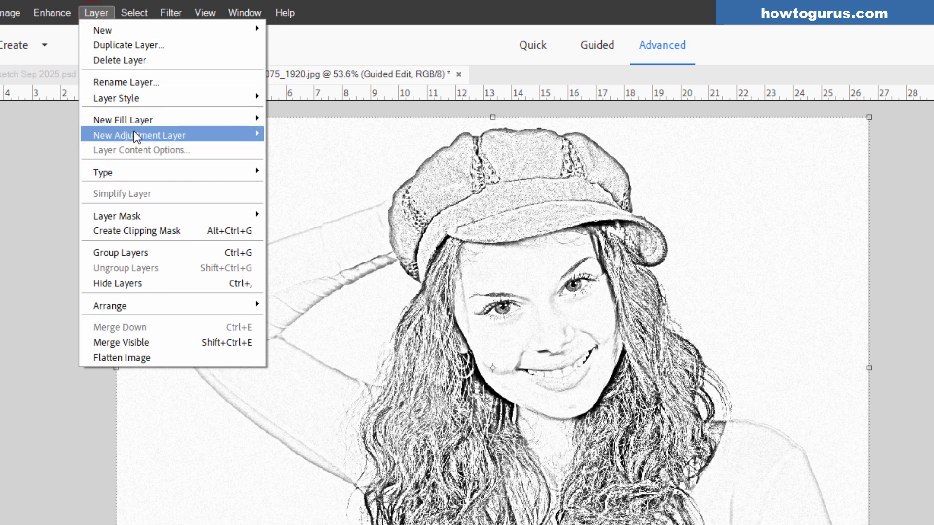
{"action": "mouse_move", "coordinate": [134, 136]}
{"action": "left_click", "coordinate": [302, 136]}
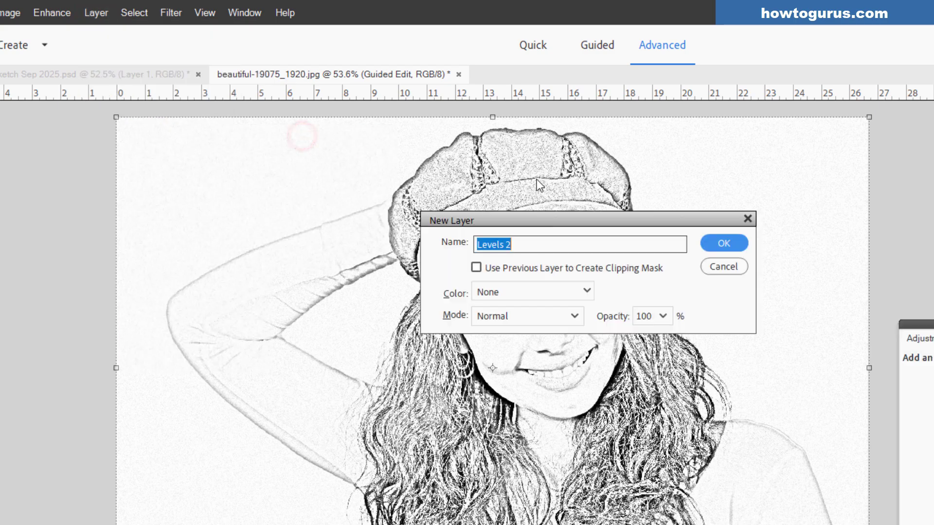
{"action": "left_click", "coordinate": [476, 268]}
{"action": "left_click", "coordinate": [713, 245]}
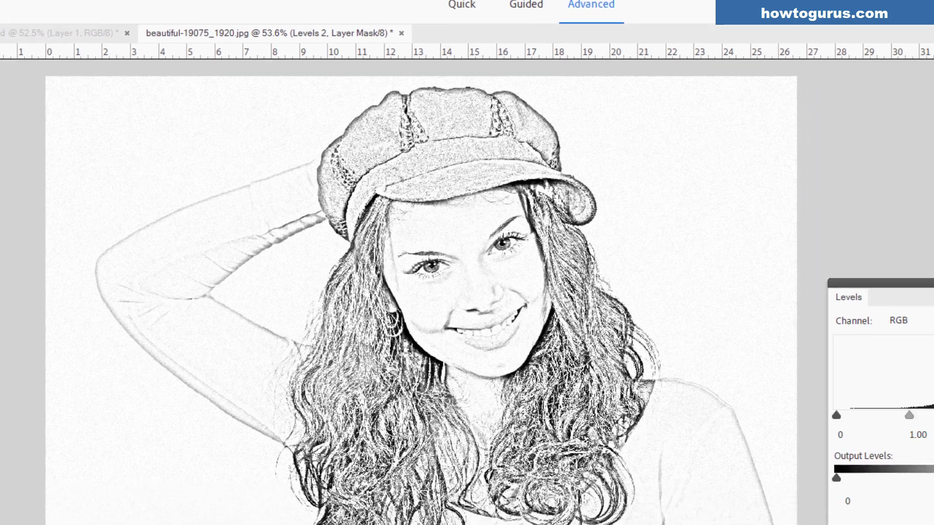
- Lower the highlight input level of Levels 2 to about 224 to whiten the sketch's background, and finish the adjustment
{"action": "left_click_drag", "start_coordinate": [876, 352], "coordinate": [856, 349]}
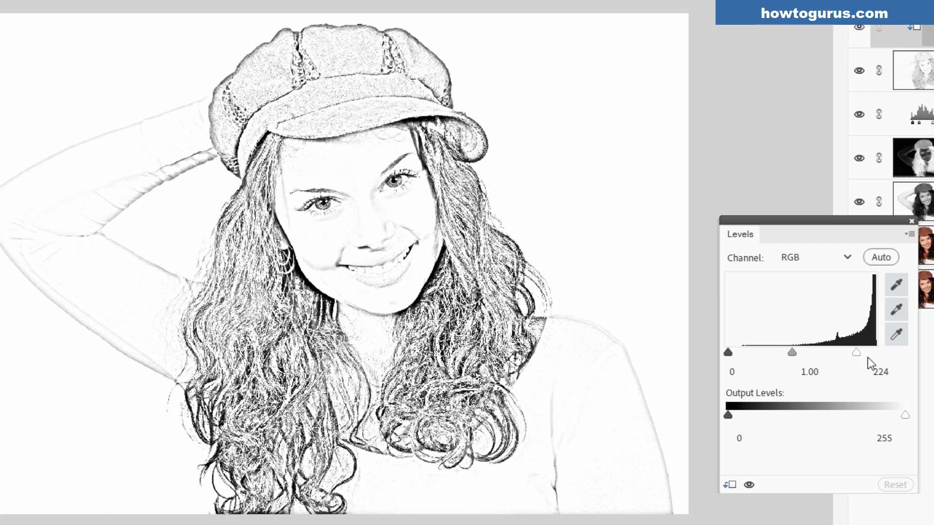
{"action": "mouse_move", "coordinate": [855, 351]}
{"action": "left_mouse_down"}
{"action": "mouse_move", "coordinate": [878, 352]}
{"action": "mouse_move", "coordinate": [857, 347]}
{"action": "left_mouse_up"}
{"action": "key", "text": "Tab"}
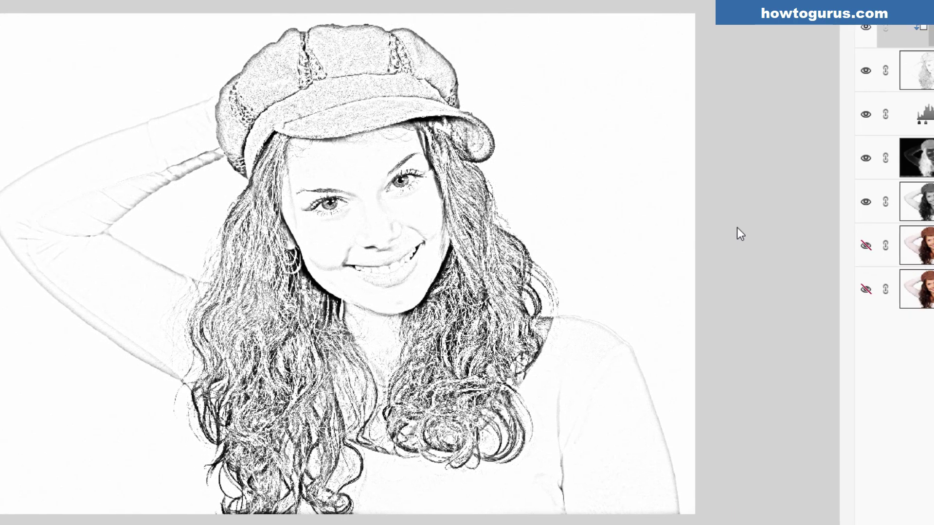